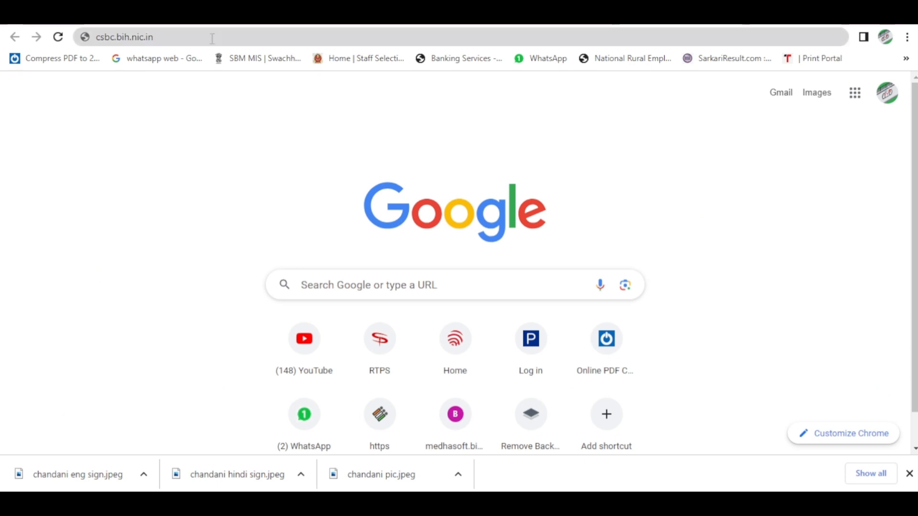
- Open csbc.bih.nic.in and follow the 19-06-2023 online application notice for Bihar Police Constables to the external site
left_click(212, 39)
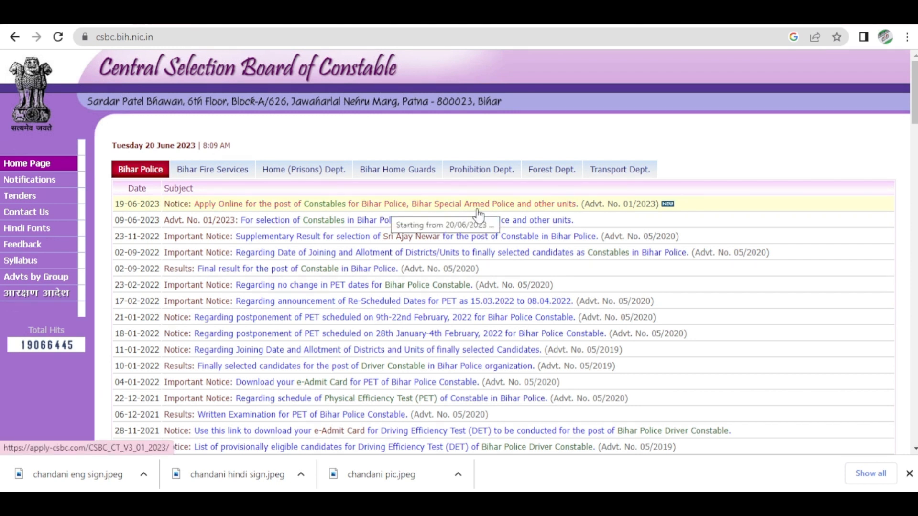
left_click(239, 209)
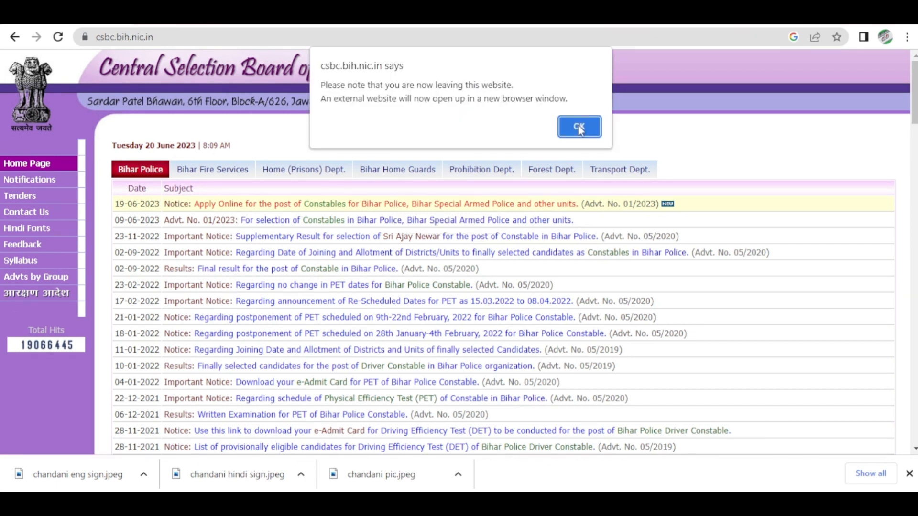
left_click(580, 127)
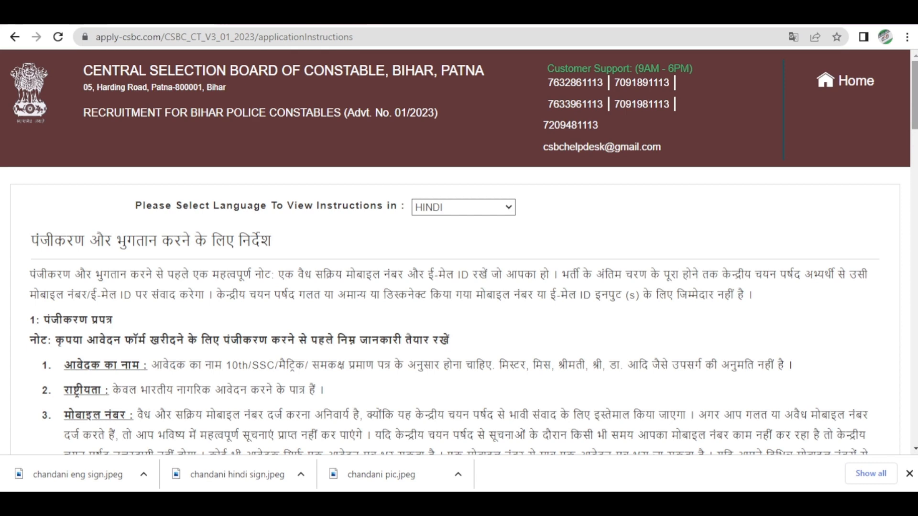
- Examine the age limits by category, the homeguard age table and the intermediate qualification note in the application instructions
scroll(459, 287, "down", 10)
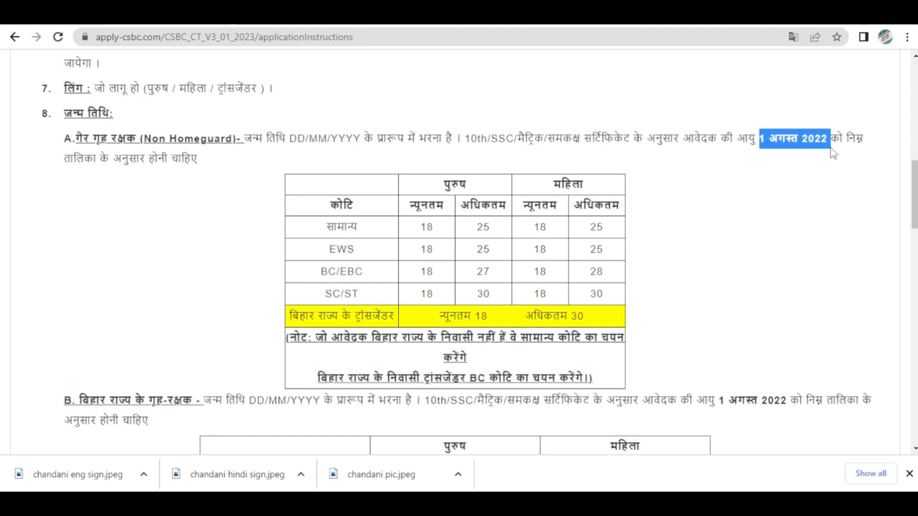
left_click(815, 187)
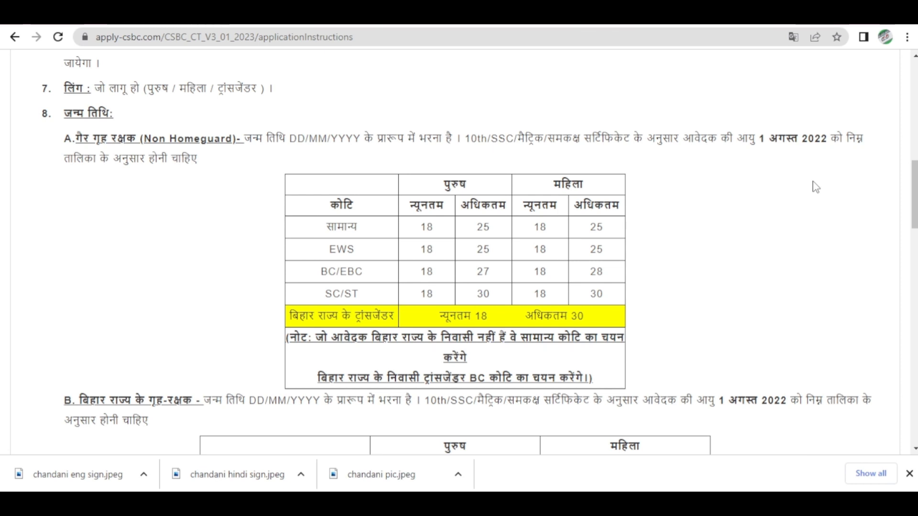
left_click_drag(816, 187, 521, 291)
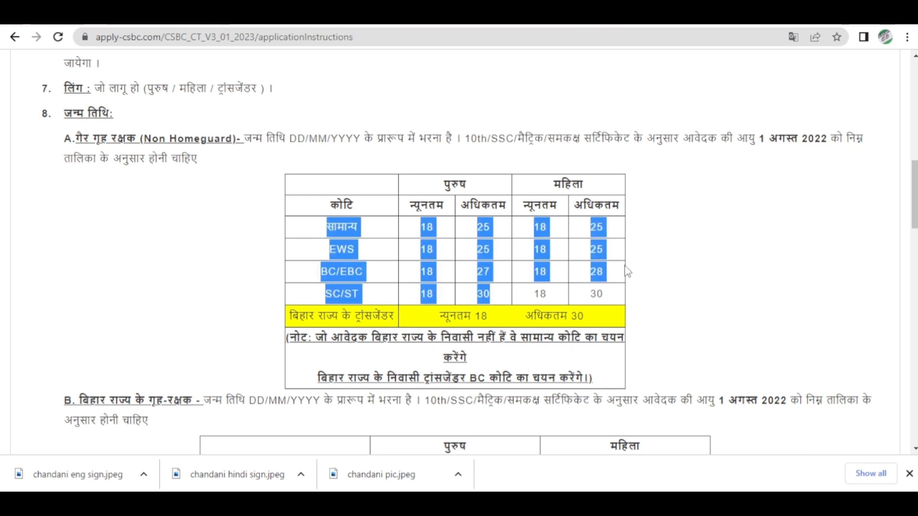
scroll(628, 271, "down", 5)
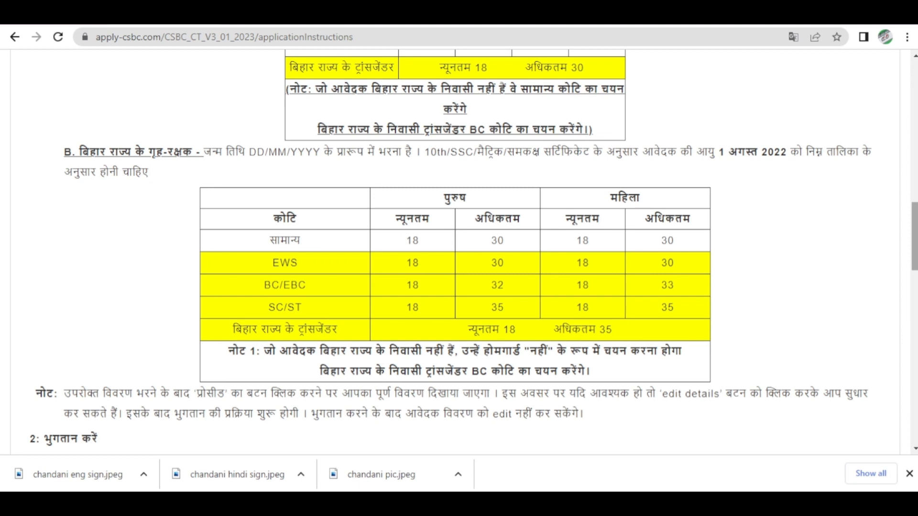
scroll(337, 206, "down", 7)
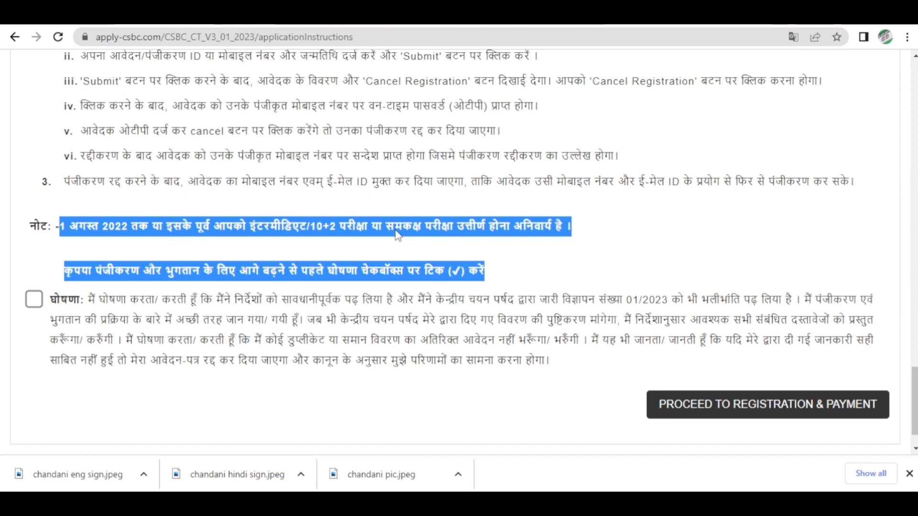
left_click(582, 236)
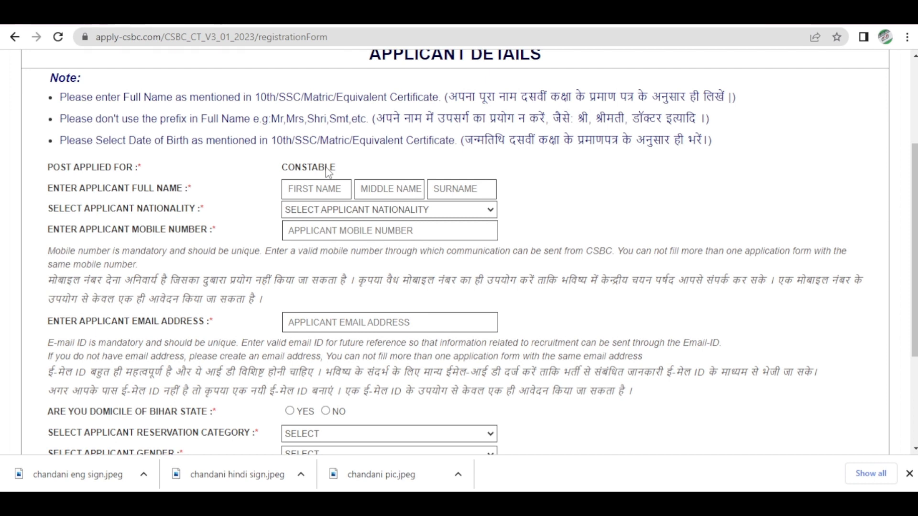
- Read the applicant details notes on the registration form and set the applicant's nationality to Indian
left_click_drag(143, 141, 585, 140)
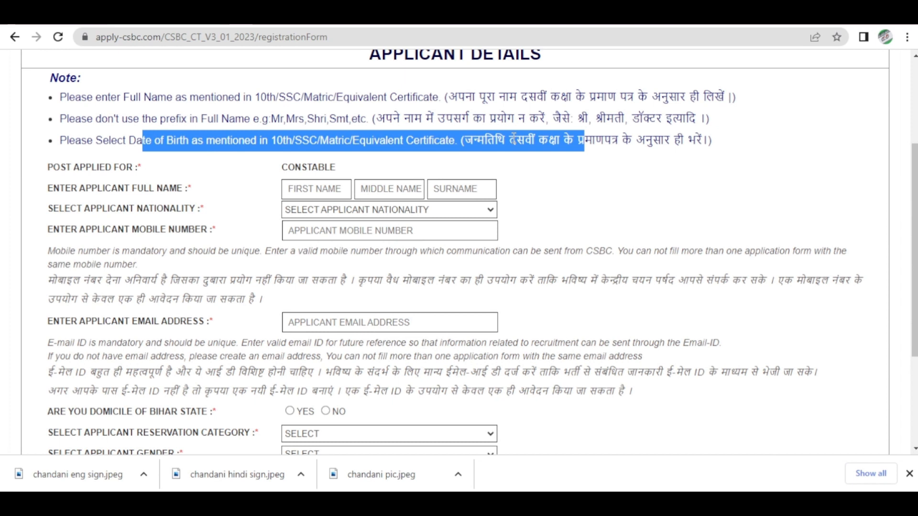
left_click(291, 143)
scroll(291, 143, "down", 1)
scroll(292, 144, "down", 1)
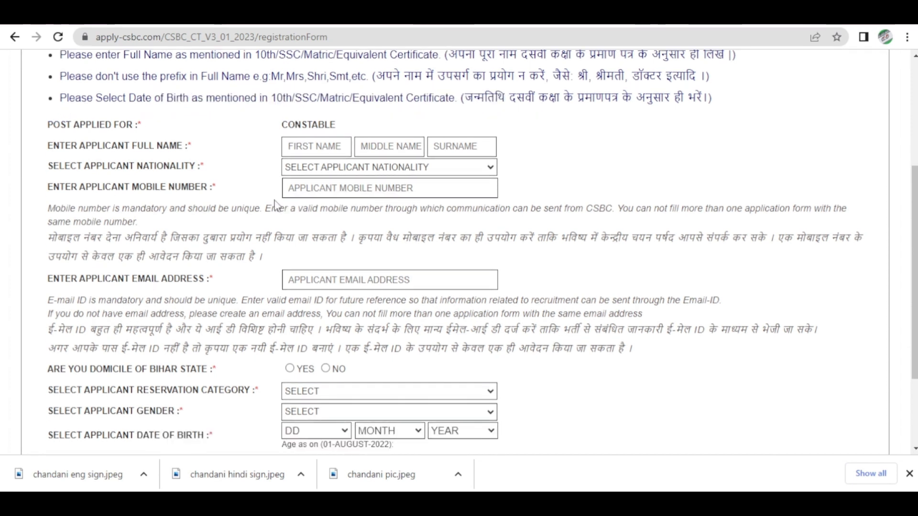
left_click(295, 170)
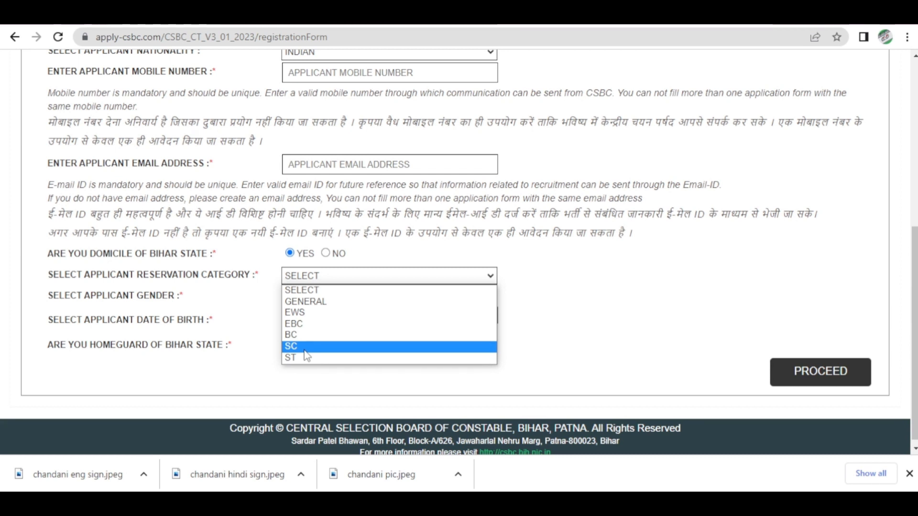
- Set the reservation category to BC and select the applicant's date of birth
left_click(306, 335)
left_click(309, 335)
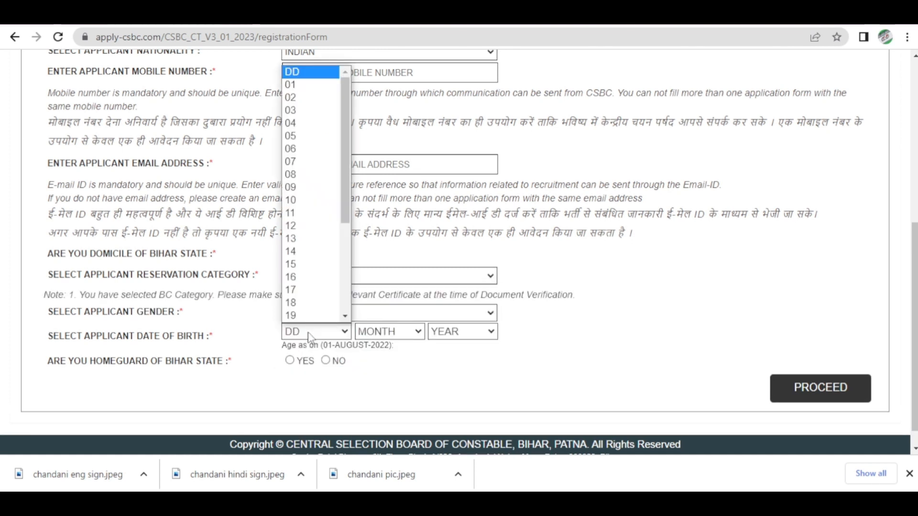
left_click(290, 264)
left_click(390, 331)
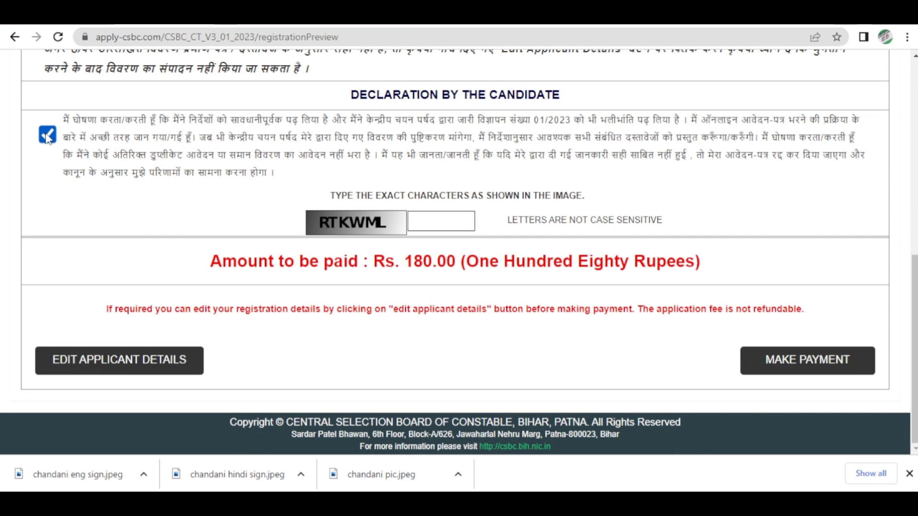
- Fill in the captcha on the registration preview for the payment and proceed from the registration status to the application form
left_click(430, 225)
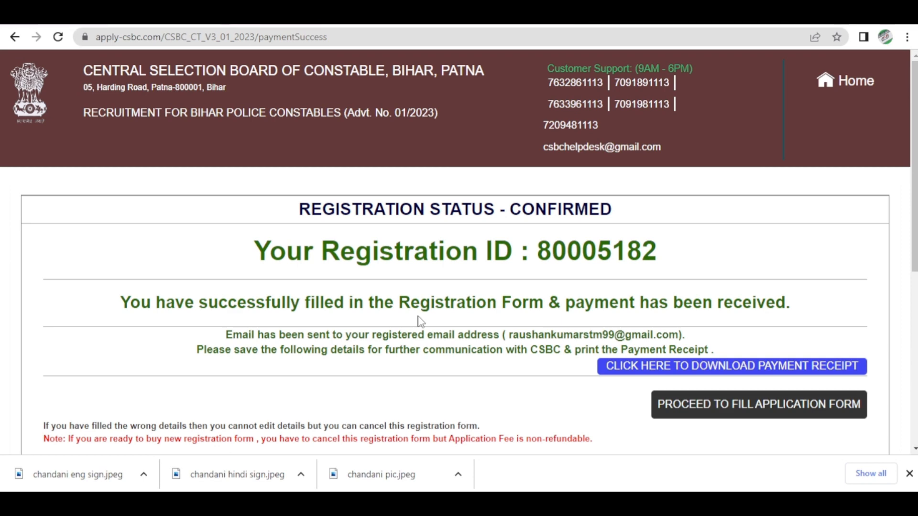
scroll(420, 321, "down", 2)
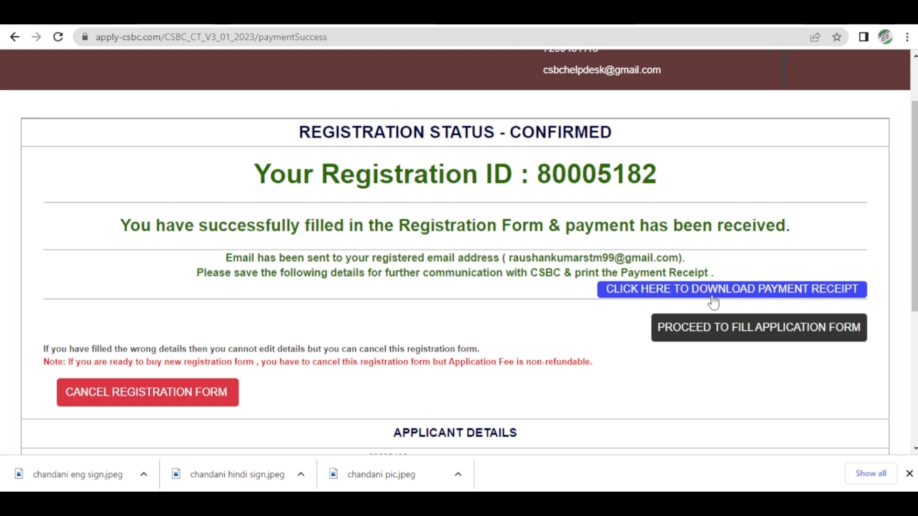
left_click(717, 328)
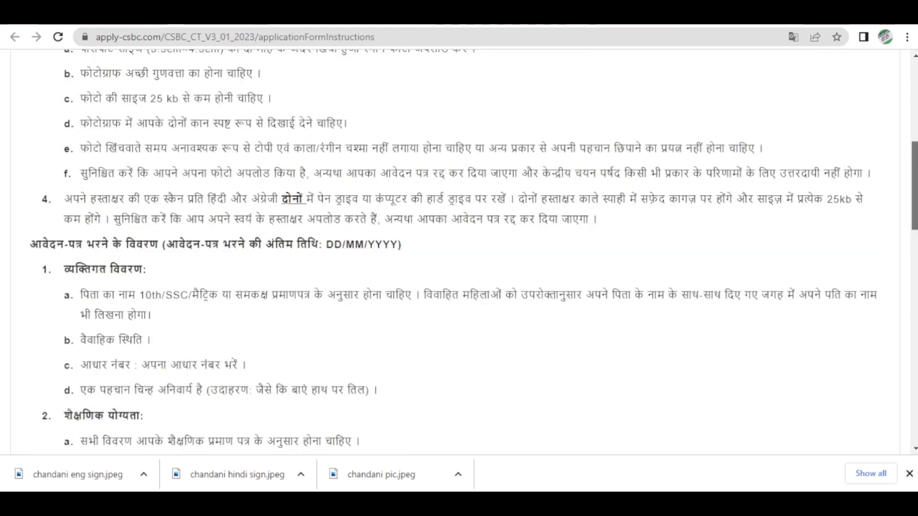
- Look through the application instructions and the form's personal, educational, address and criminal case declaration sections
scroll(459, 248, "down", 10)
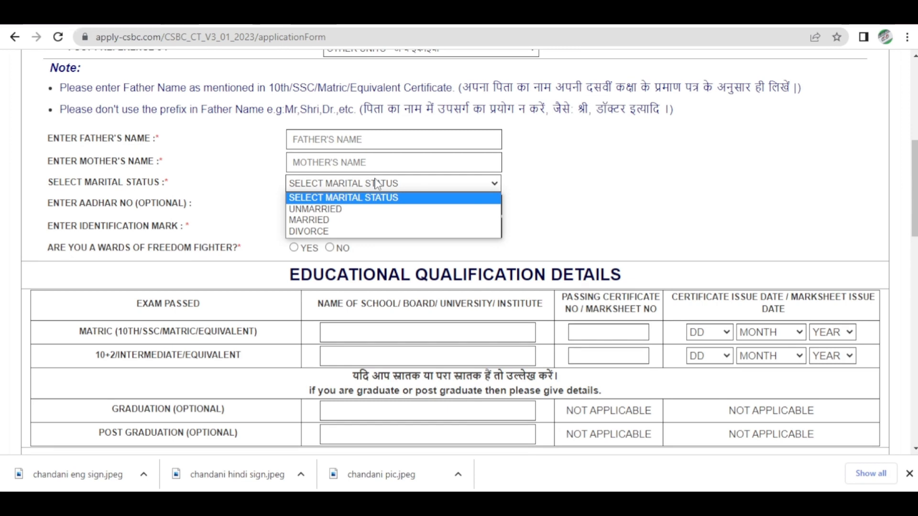
scroll(227, 151, "down", 9)
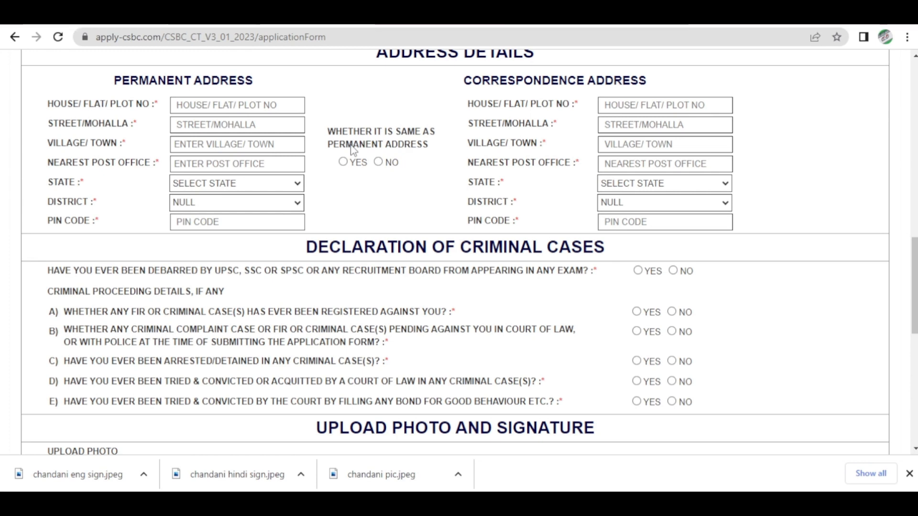
scroll(610, 240, "down", 3)
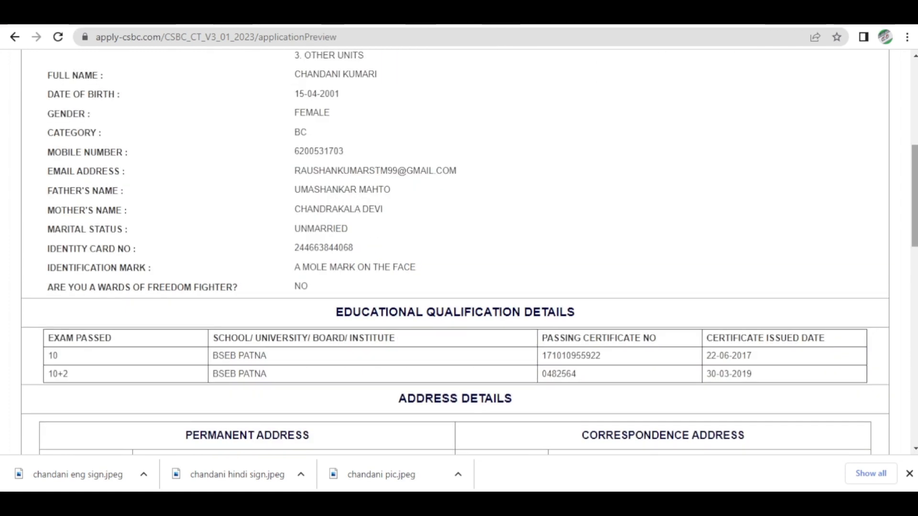
- Review the application preview from the applicant details through education, addresses and criminal declarations to the photo and signatures
scroll(455, 218, "up", 7)
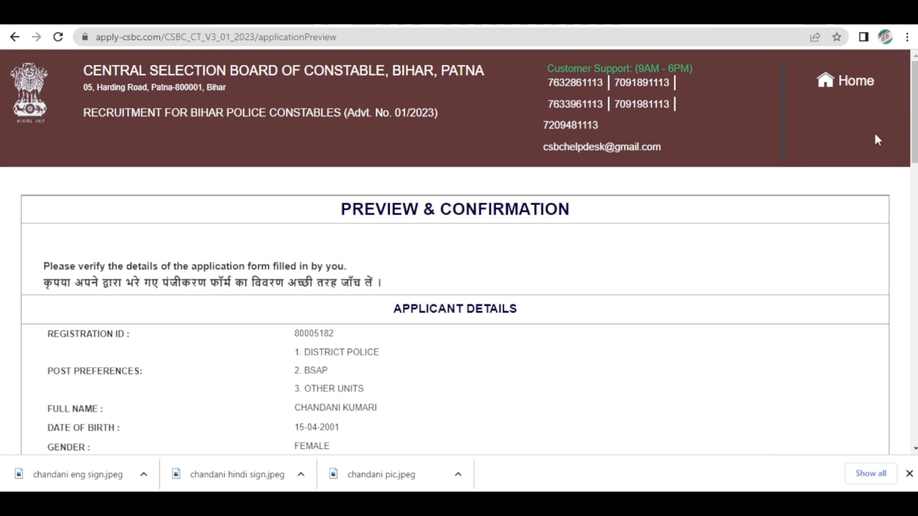
scroll(914, 115, "down", 4)
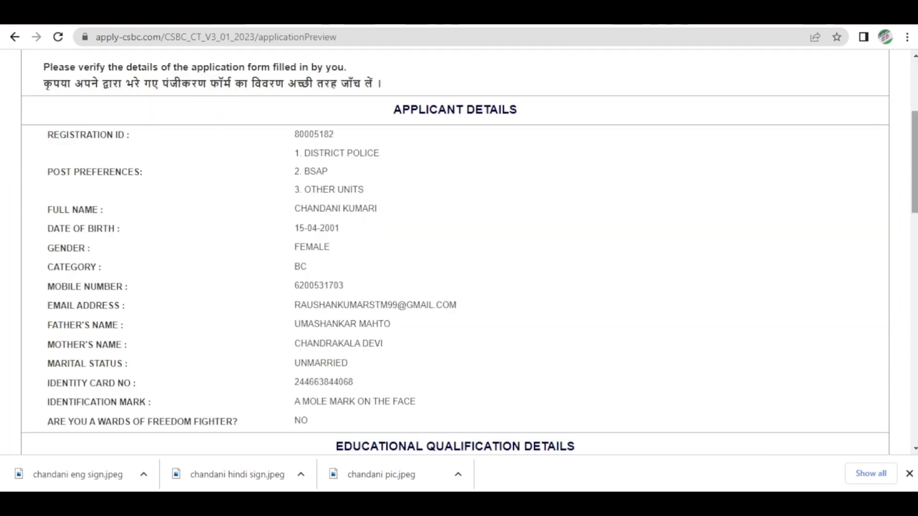
scroll(741, 371, "up", 2)
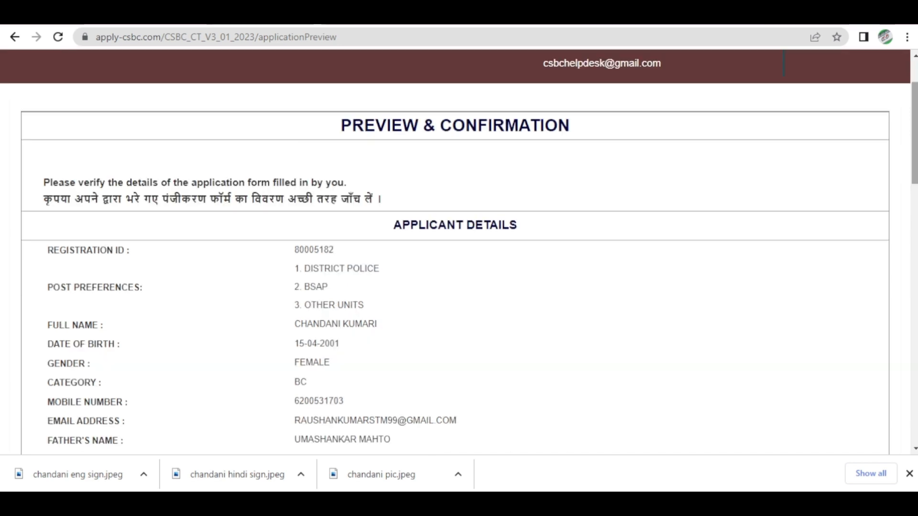
scroll(460, 251, "down", 2)
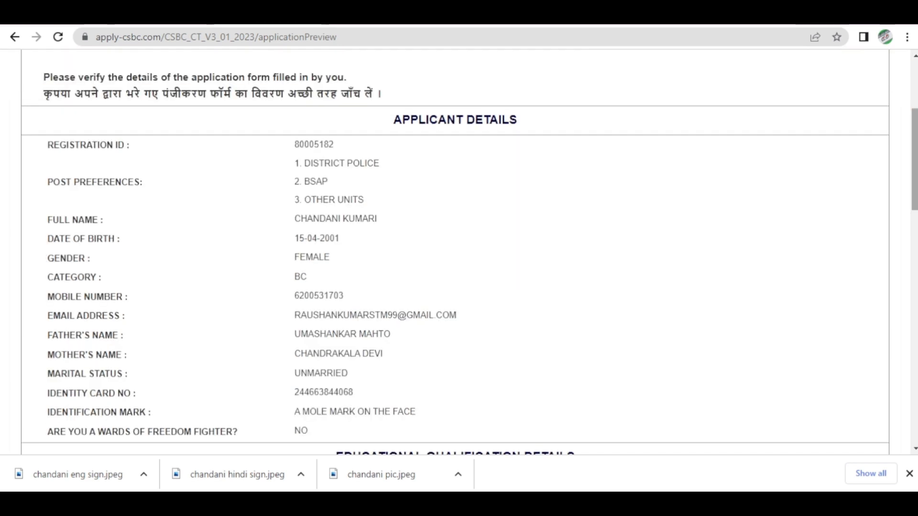
scroll(459, 251, "down", 3)
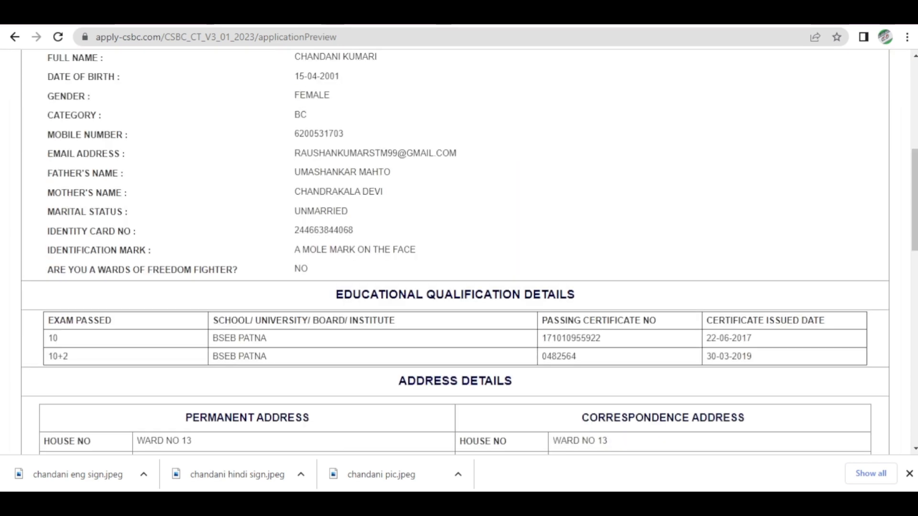
scroll(459, 252, "down", 3)
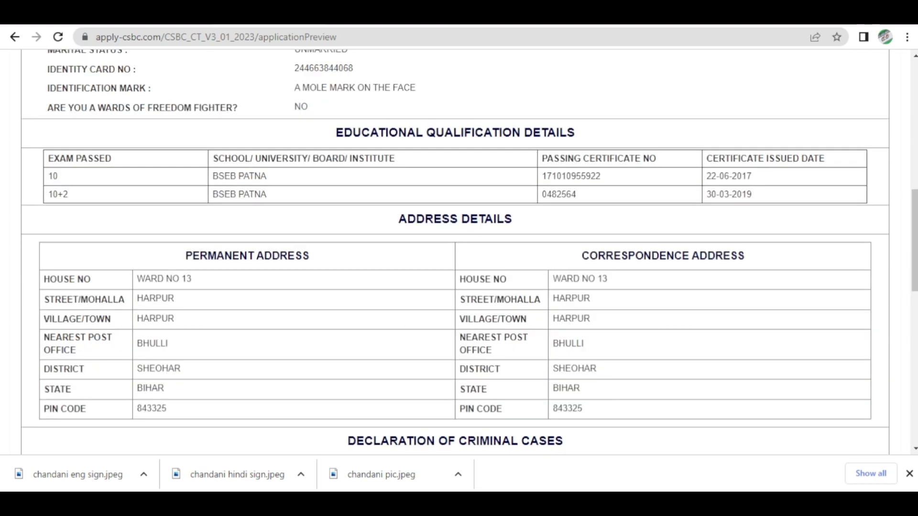
scroll(459, 252, "down", 2)
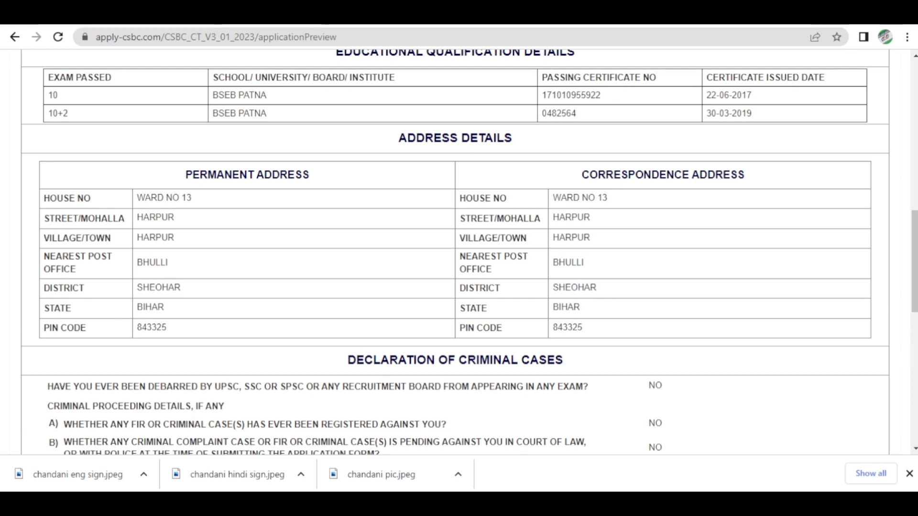
scroll(459, 252, "down", 7)
scroll(459, 251, "down", 3)
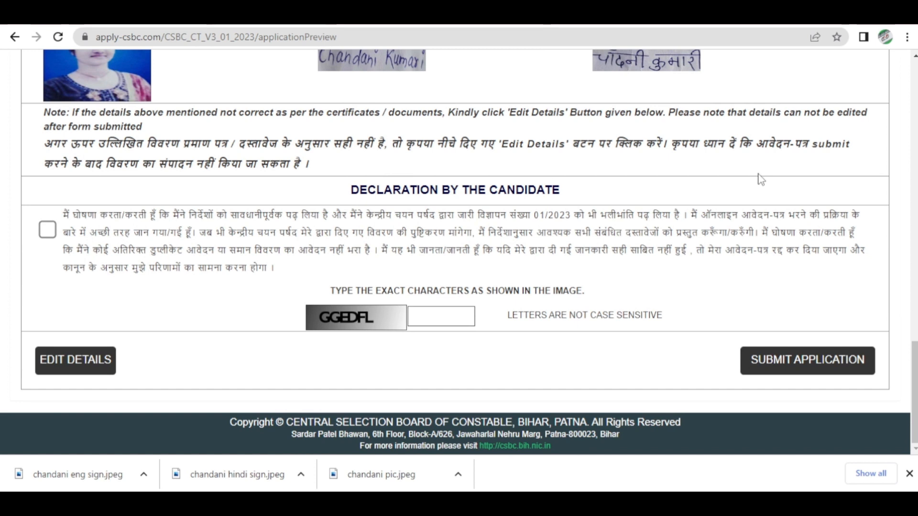
- Accept the candidate declaration, enter the captcha characters, and submit the application, confirming that the details are verified
left_click(47, 230)
left_click(435, 319)
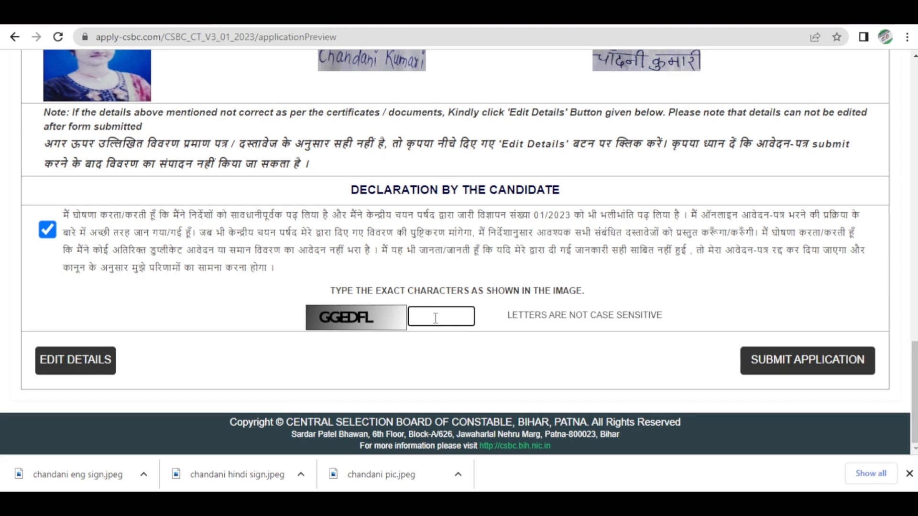
type("GGEDFL")
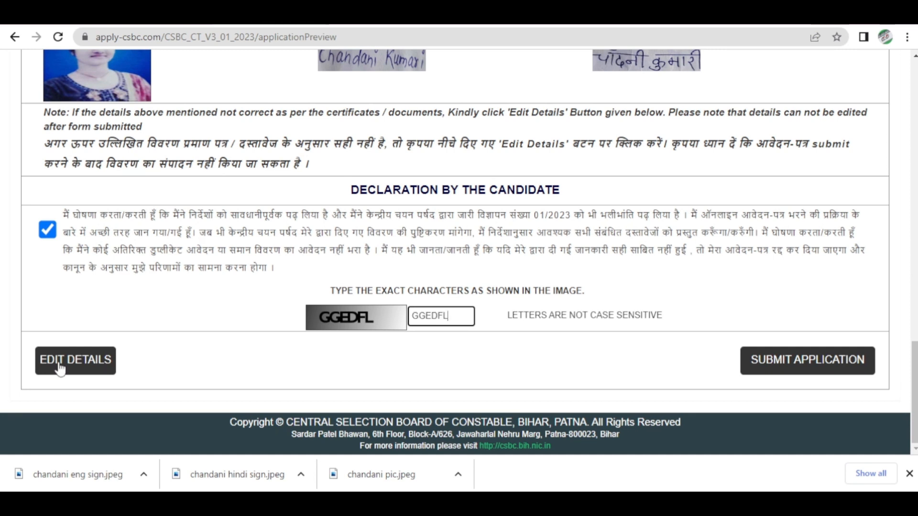
left_click(785, 372)
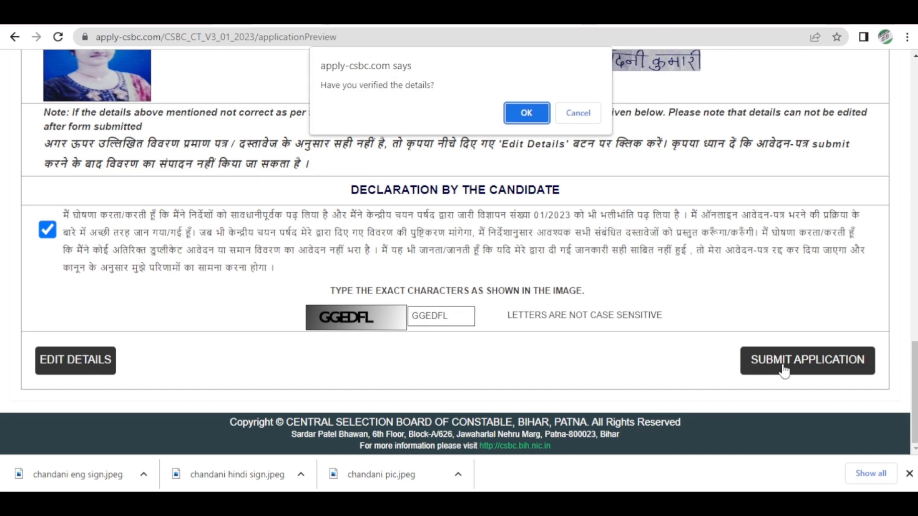
key("Return")
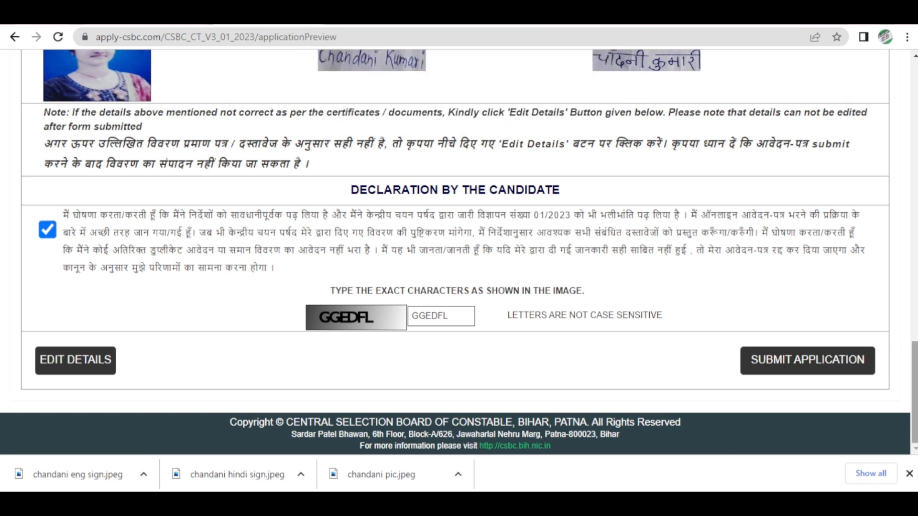